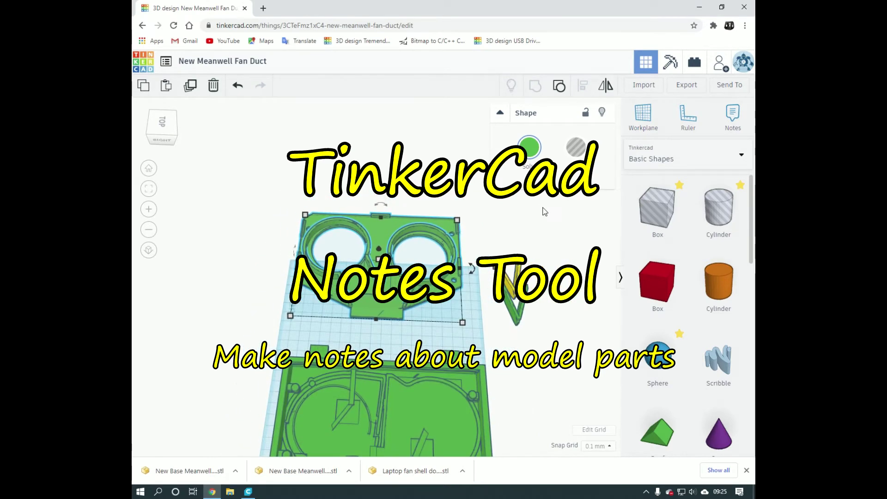
- Pin a note reading 'After adjustment' beside the small yellow V-shaped part, fixing a stray typo
scroll(544, 211, "down", 2)
scroll(546, 211, "down", 2)
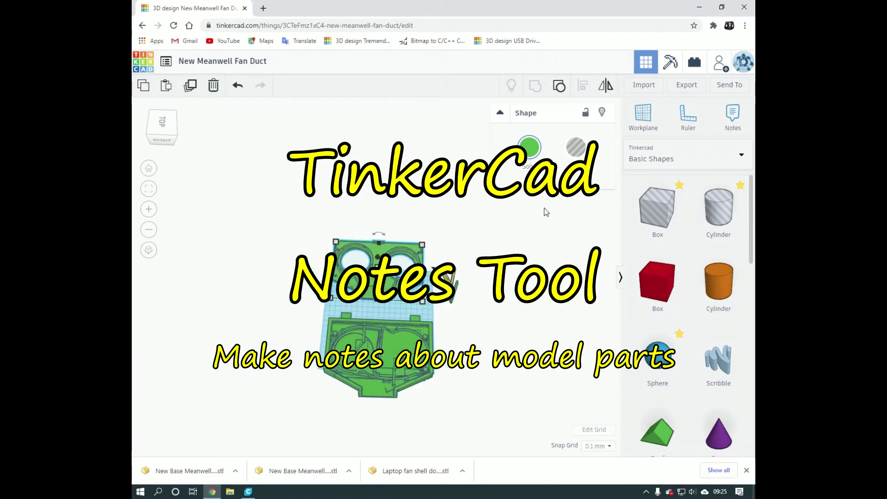
scroll(545, 210, "up", 2)
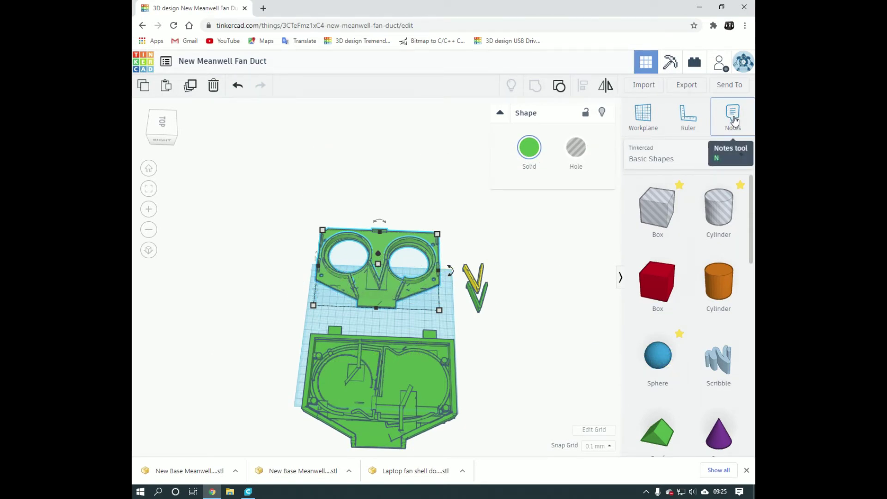
left_click(735, 121)
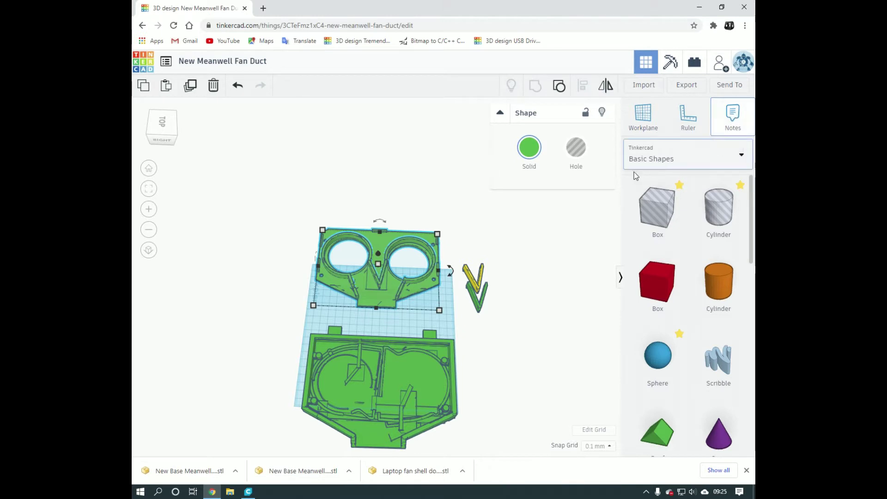
left_click(482, 273)
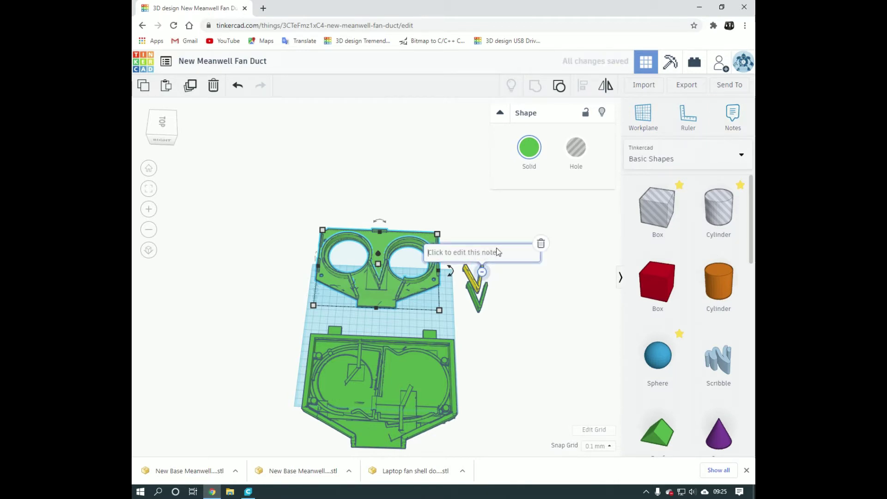
type("A")
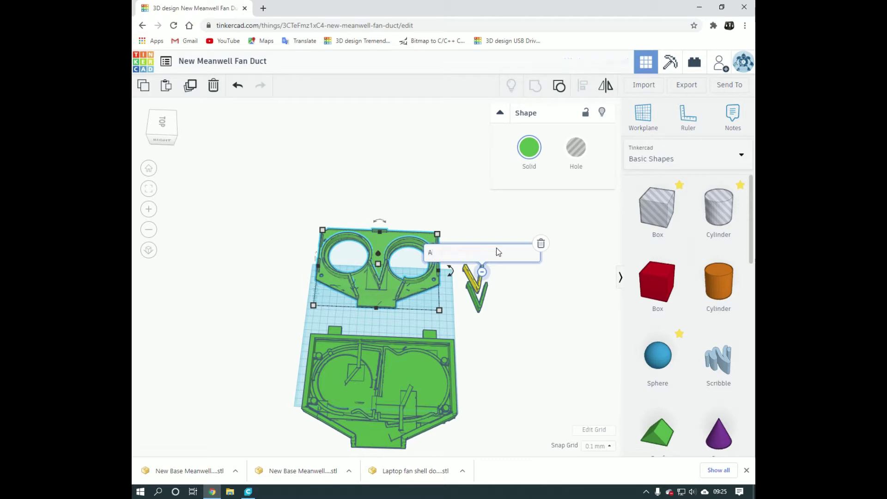
type("fter ad")
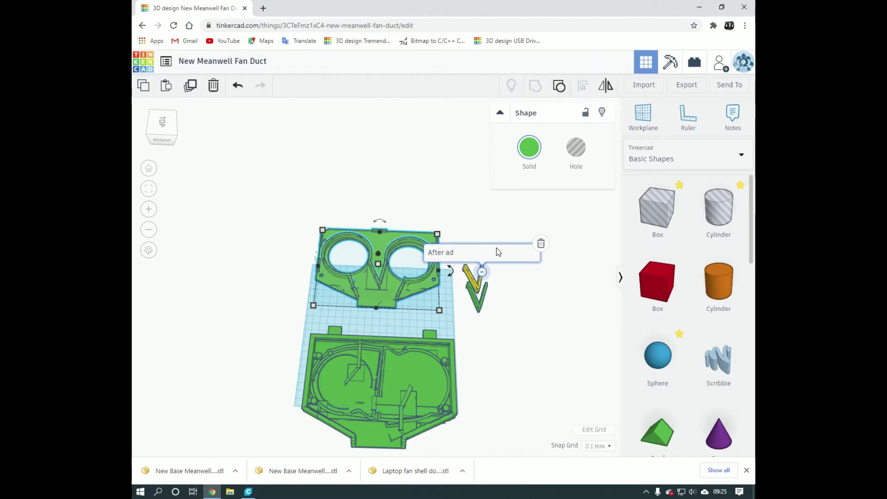
type("justmentg")
key("BackSpace")
left_click(539, 287)
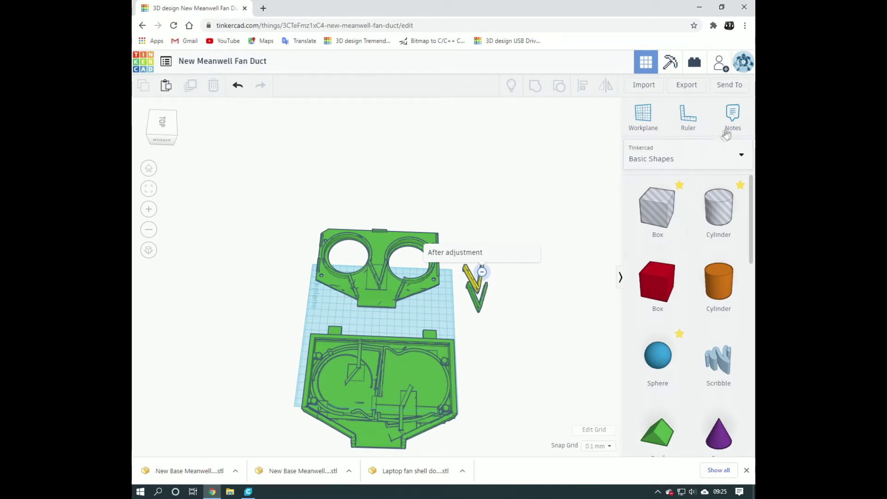
left_click(732, 117)
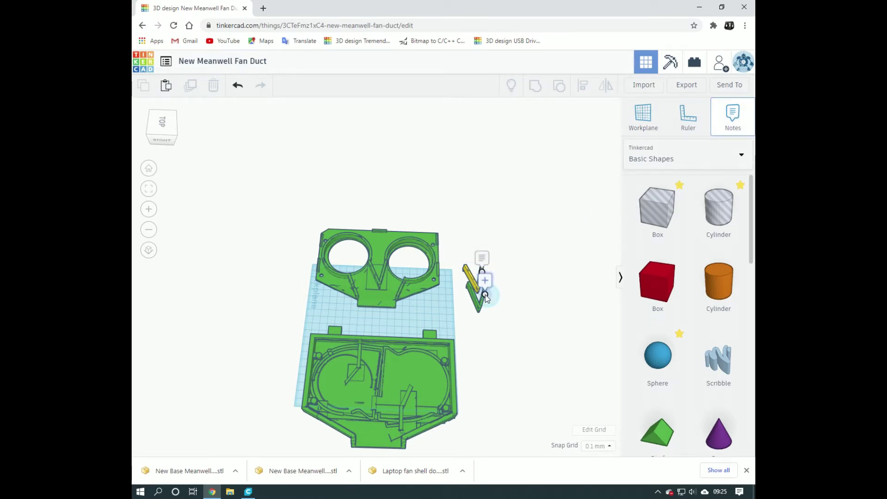
- Place a second note reading 'Before Adjustment' on the green part beside the duct
left_click(490, 285)
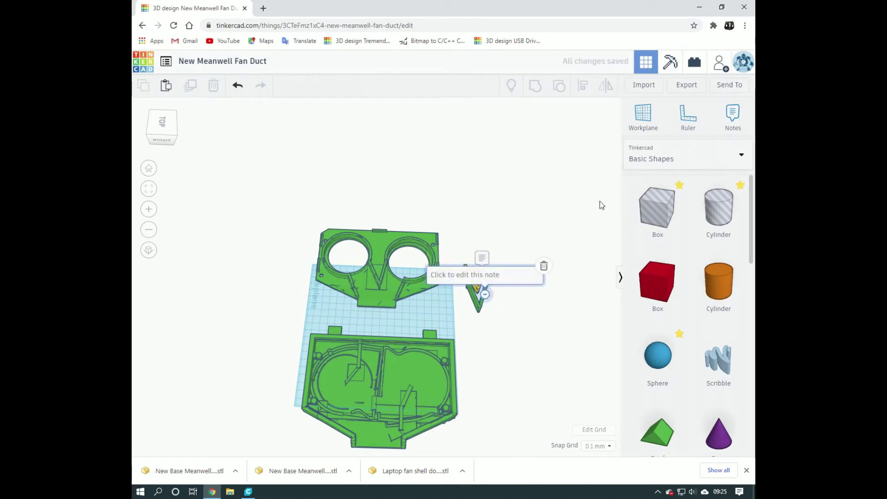
type("Befor")
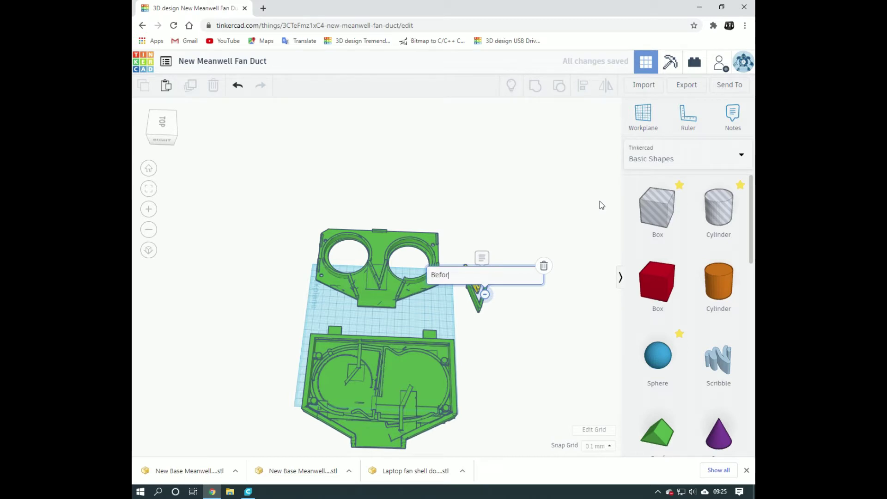
type("e A")
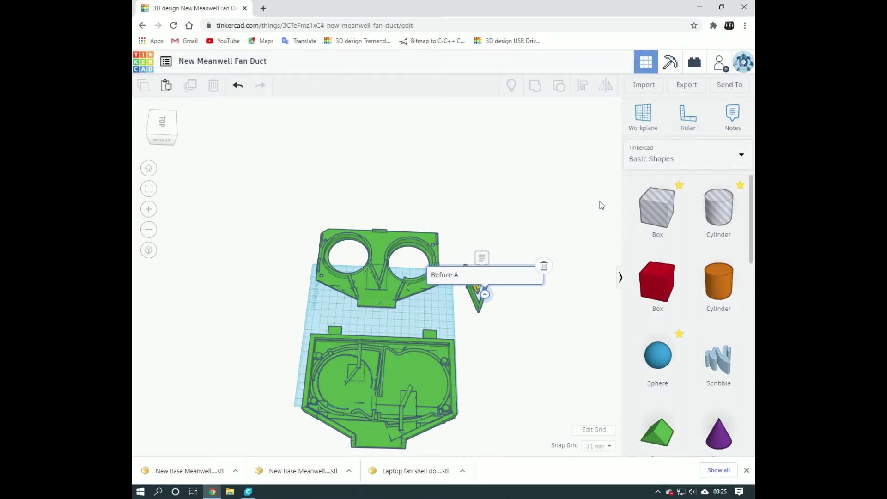
type("djustment")
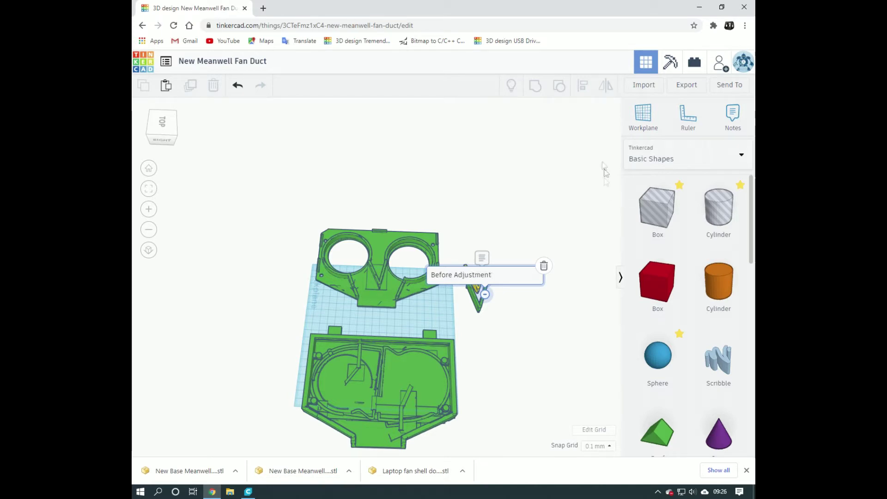
left_click(144, 65)
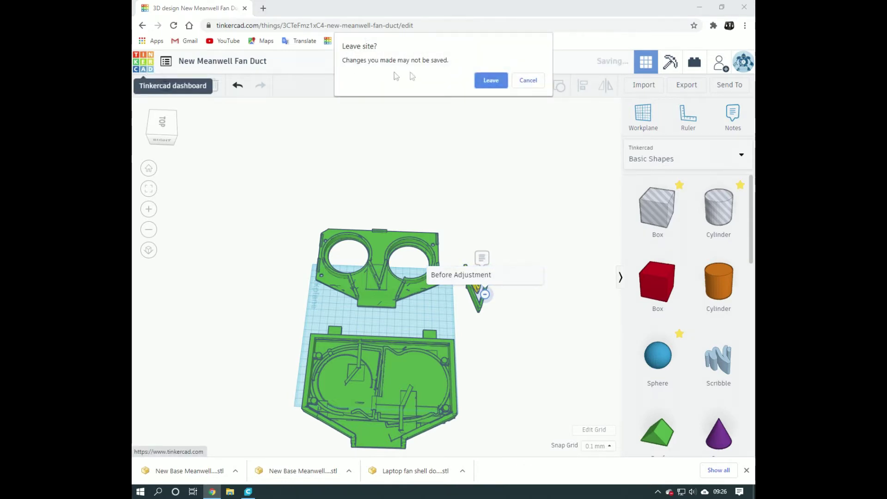
- Cancel the Leave site prompt, reach the dashboard, and reopen the New Meanwell Fan Duct design
left_click(529, 81)
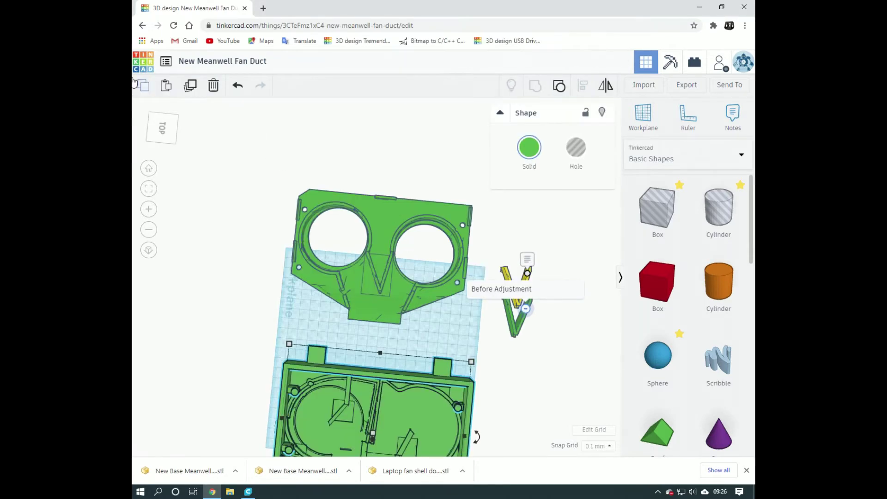
left_click(153, 64)
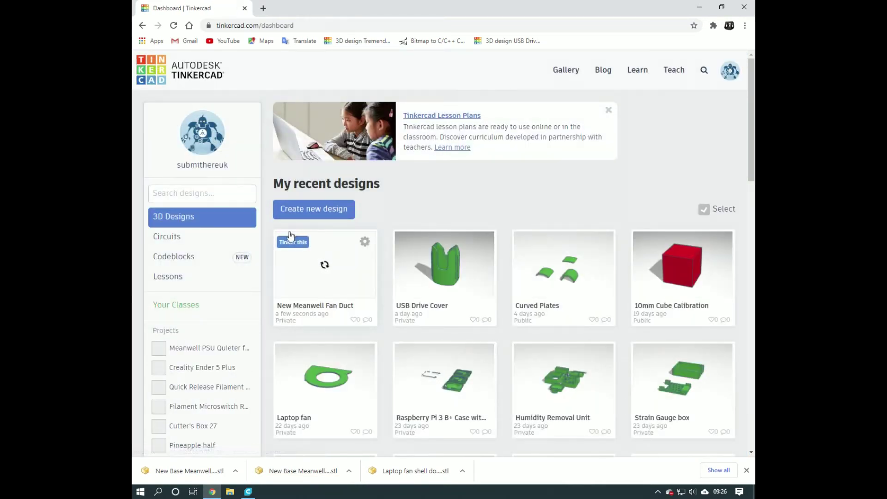
left_click(295, 243)
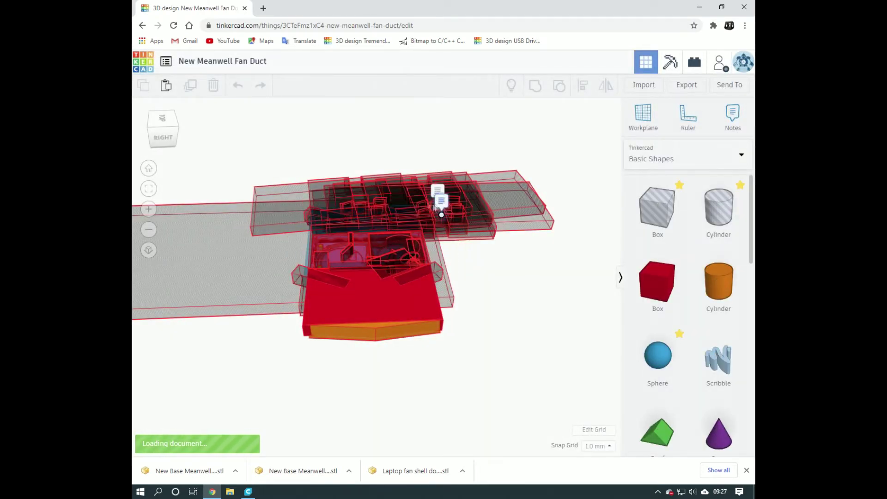
- Reset to the home view and orbit to confirm both duct parts and notes remain
left_click(154, 172)
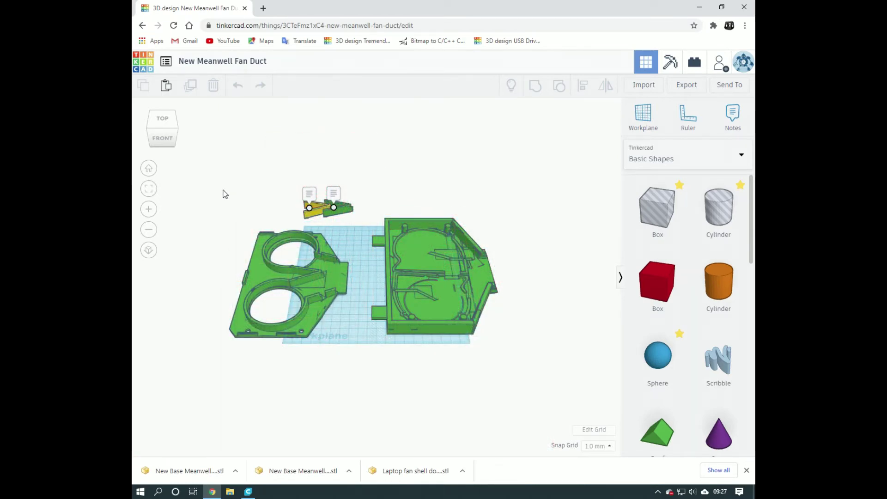
right_click_drag(401, 298, 228, 318)
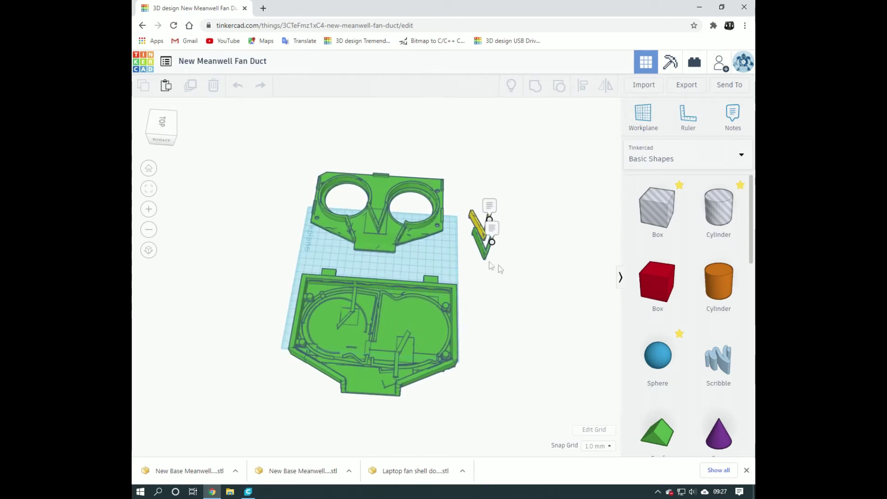
scroll(450, 250, "up", 8)
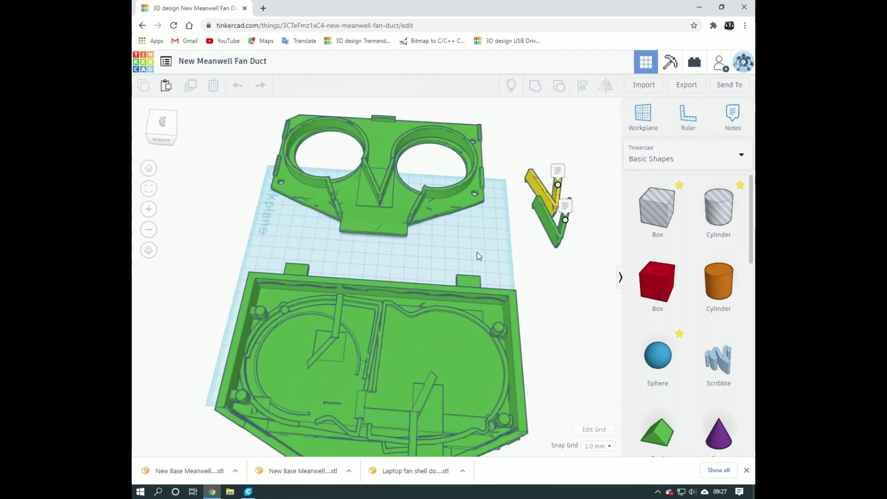
scroll(479, 253, "down", 6)
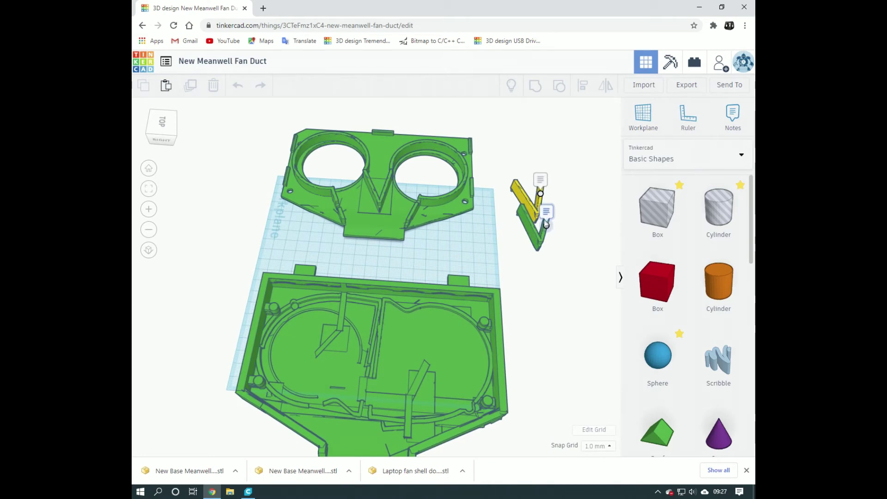
left_click(543, 183)
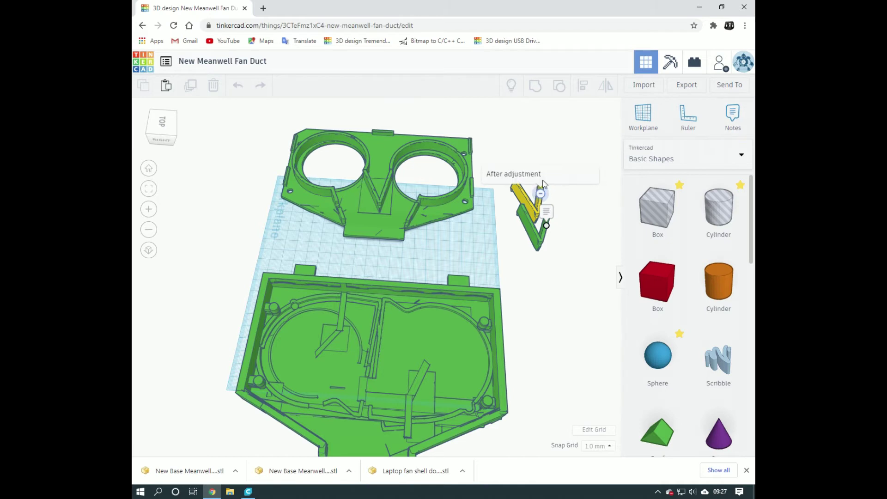
left_click(546, 213)
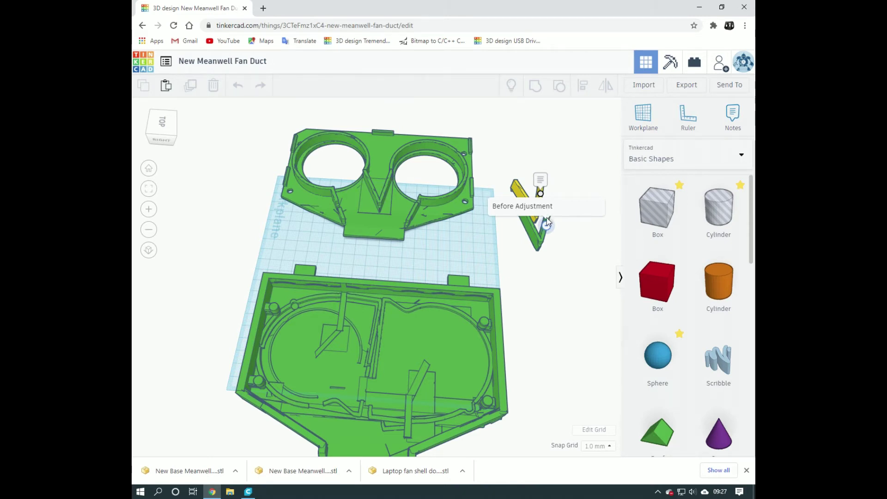
left_click(542, 181)
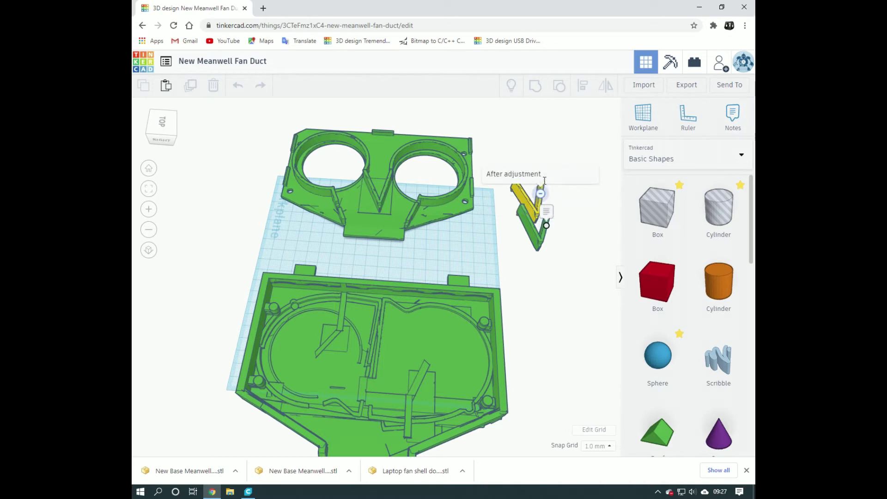
left_click(546, 212)
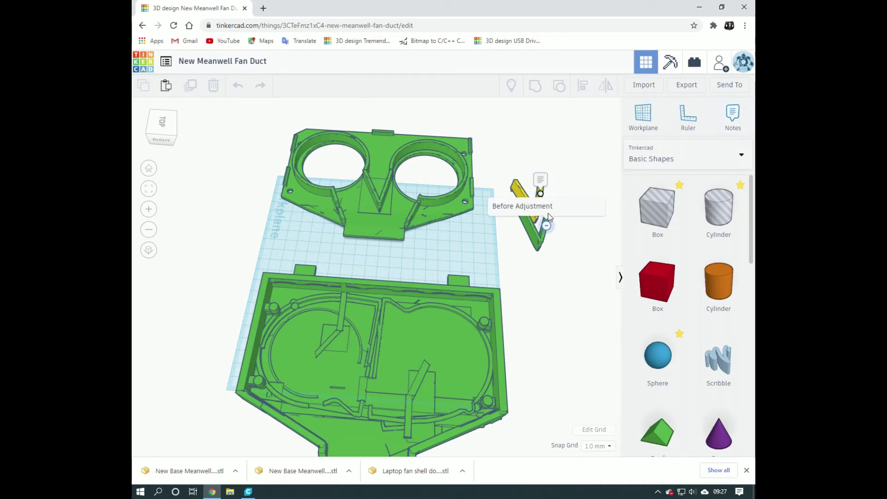
left_click(545, 226)
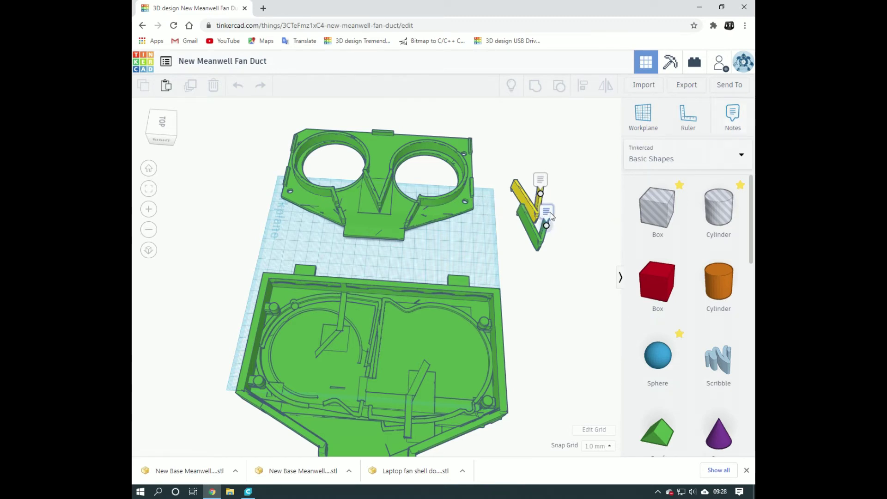
left_click(550, 212)
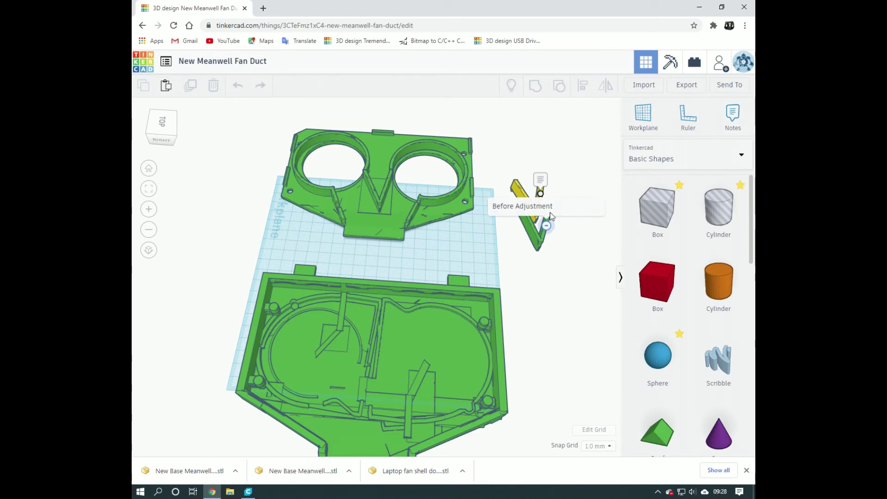
left_click(542, 187)
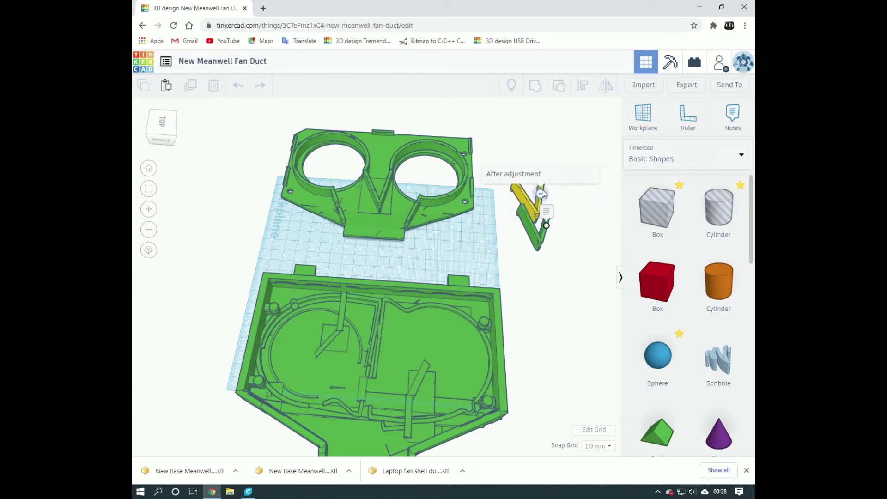
left_click(541, 194)
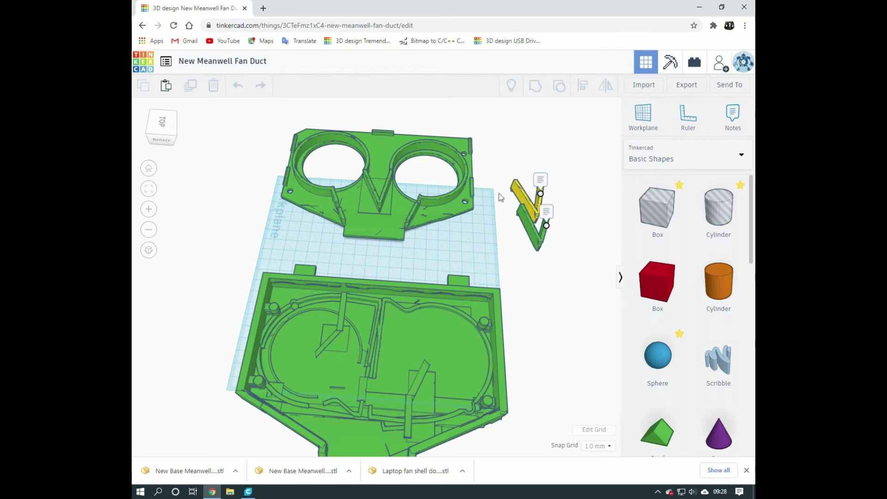
left_click(542, 185)
right_click_drag(467, 203, 424, 234)
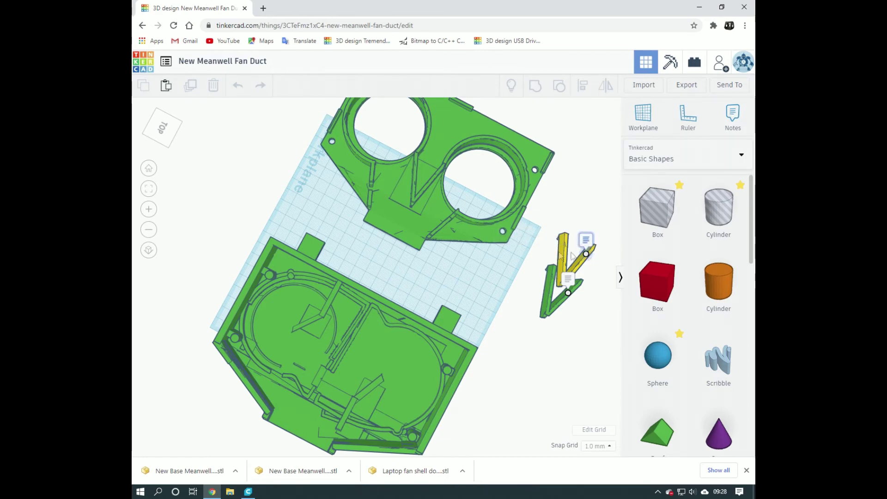
left_click(586, 254)
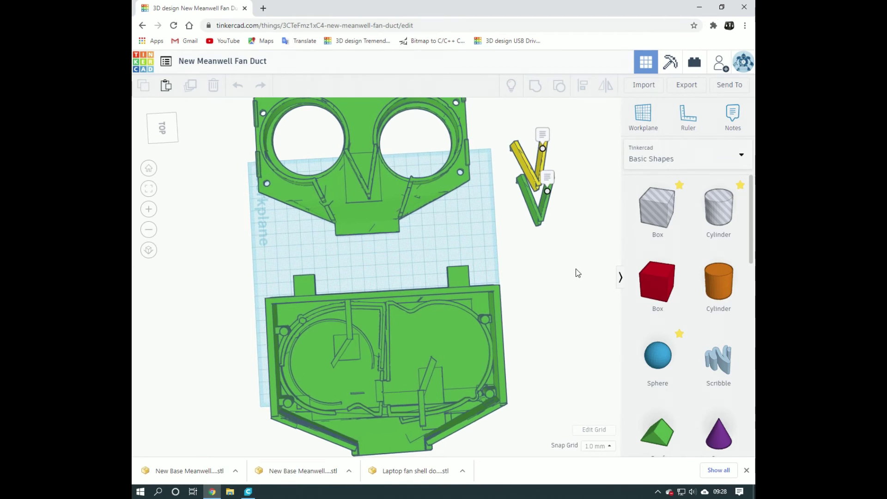
scroll(534, 251, "down", 3)
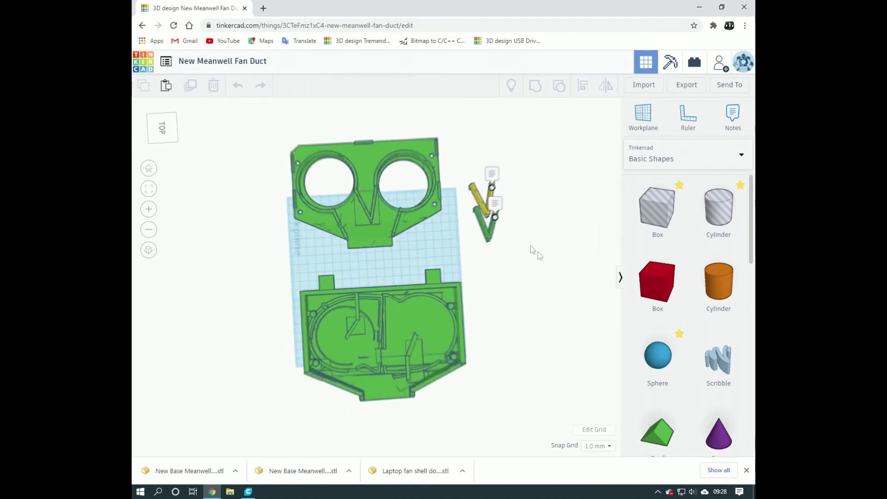
left_click(732, 117)
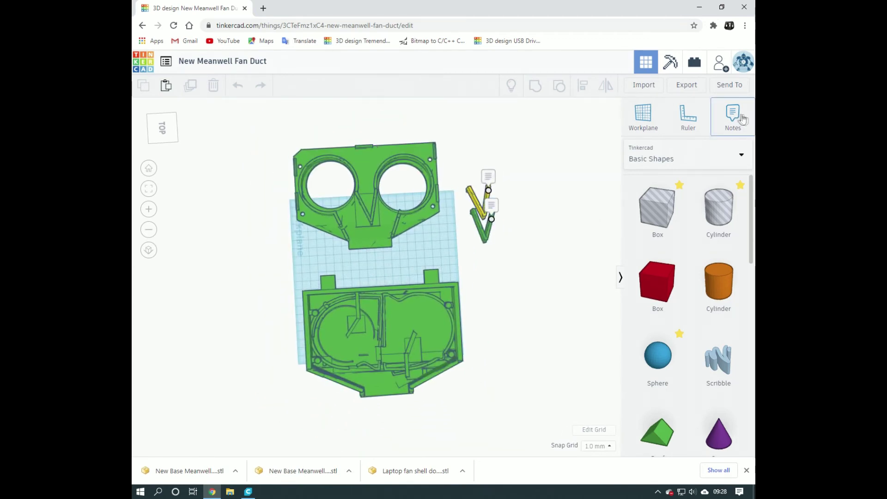
- Pin an 'Adjust holes' note to the top duct part with the two fan openings
left_click(368, 155)
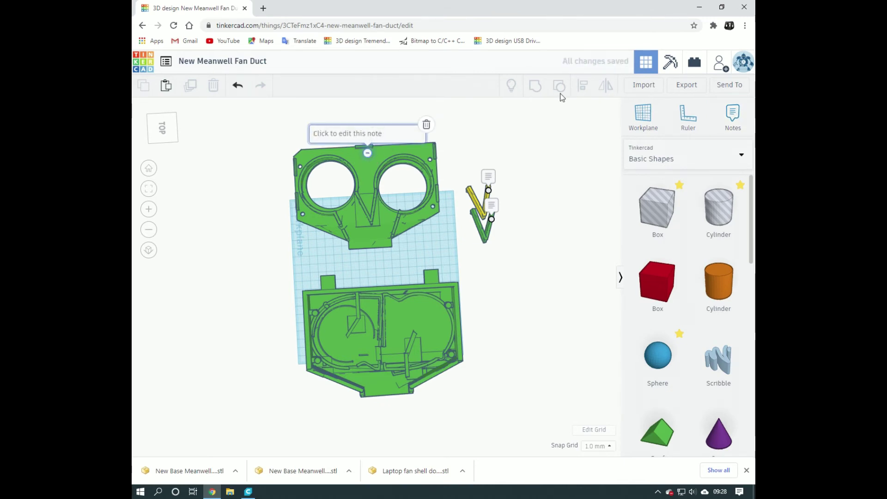
type("Adjust holes")
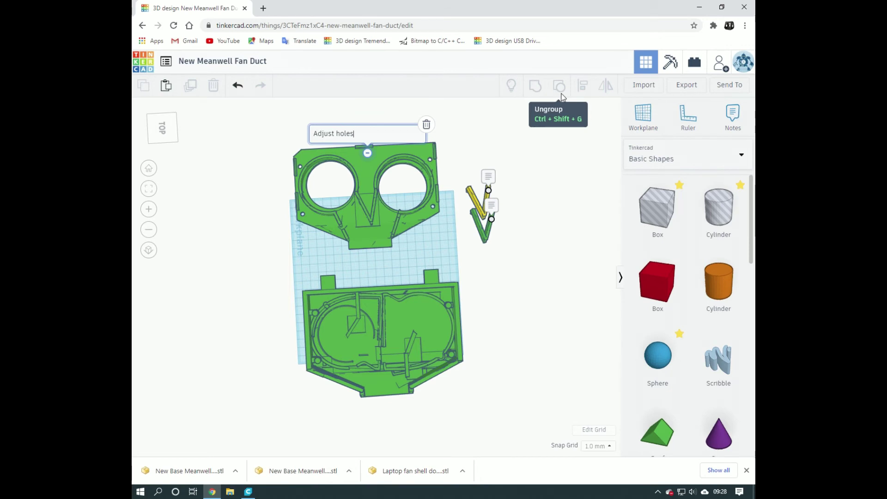
left_click(491, 136)
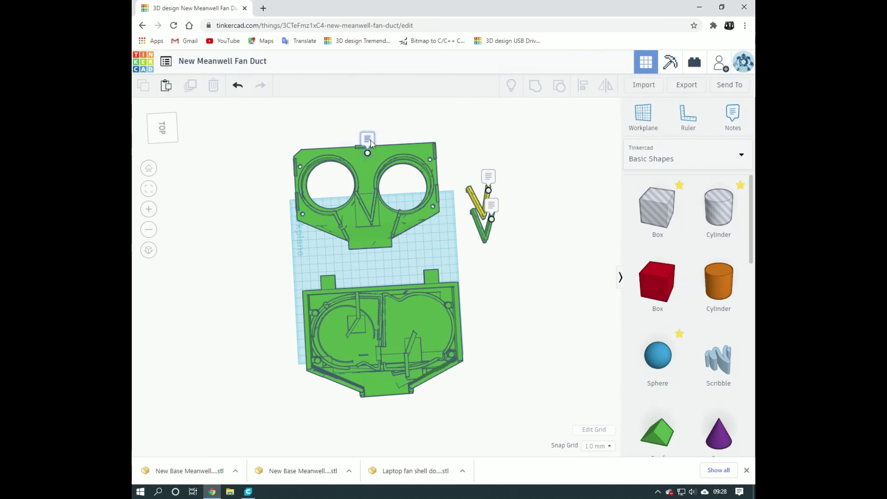
mouse_move(370, 140)
left_click(374, 134)
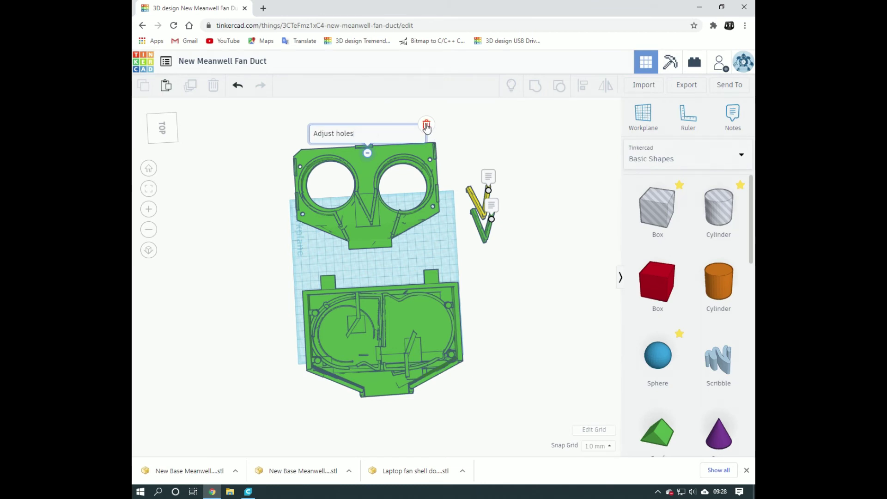
left_click(367, 153)
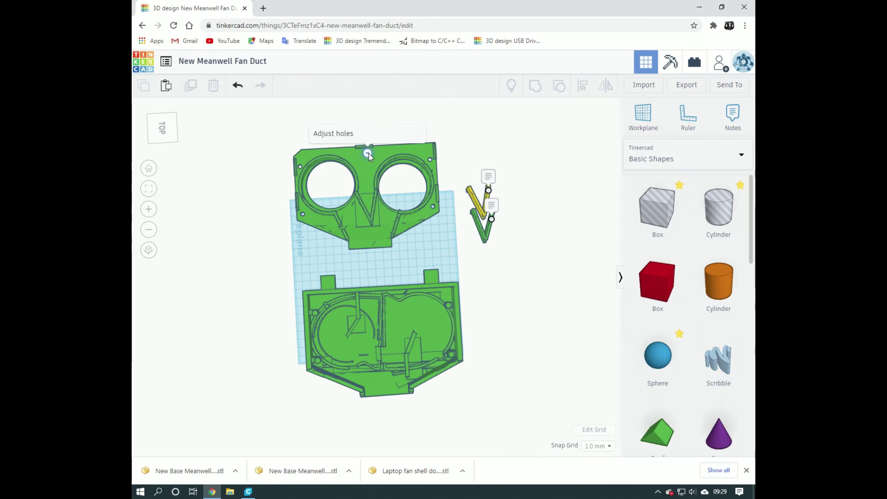
- Orbit slightly and expand the 'After adjustment' and 'Before Adjustment' note pins
right_click_drag(372, 160, 379, 189)
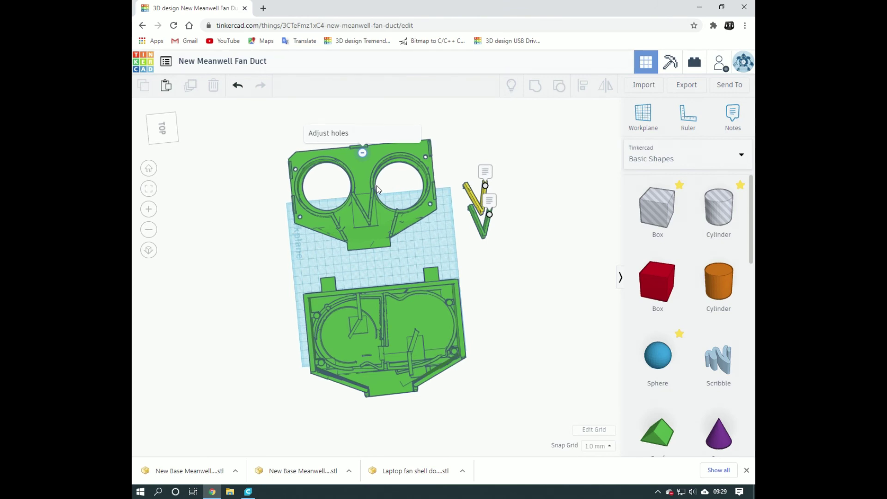
right_click_drag(375, 186, 368, 185)
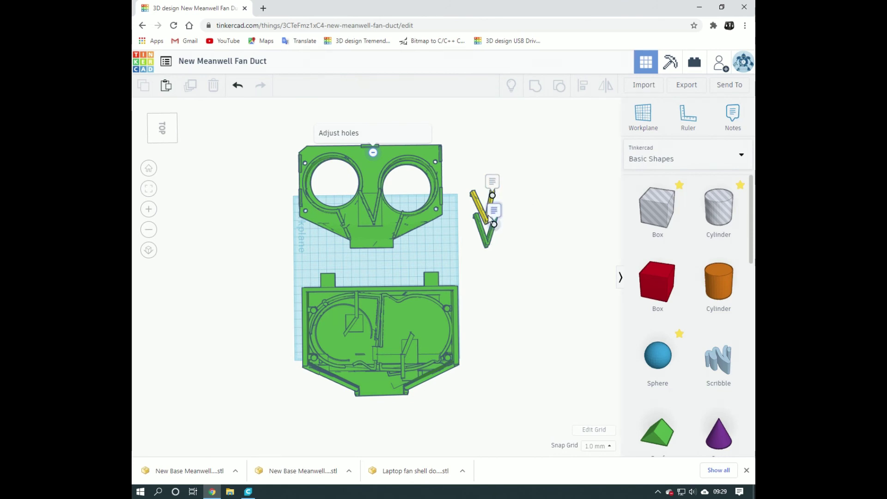
left_click(494, 182)
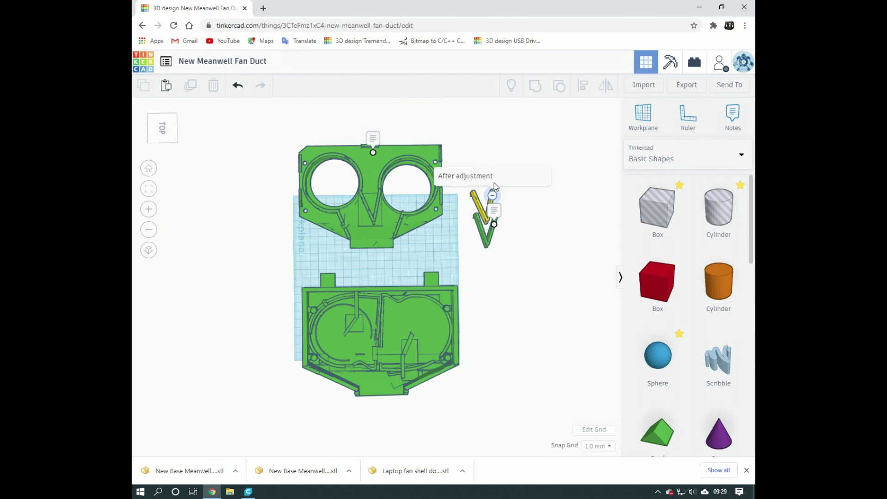
left_click(498, 213)
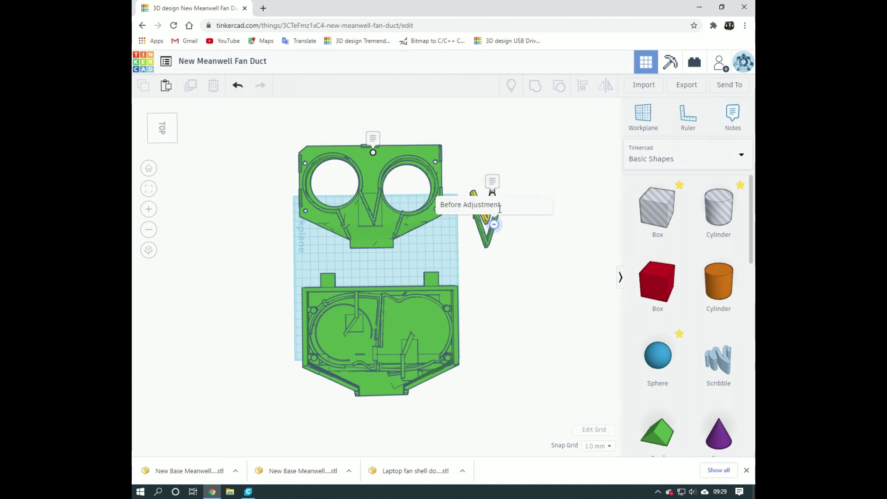